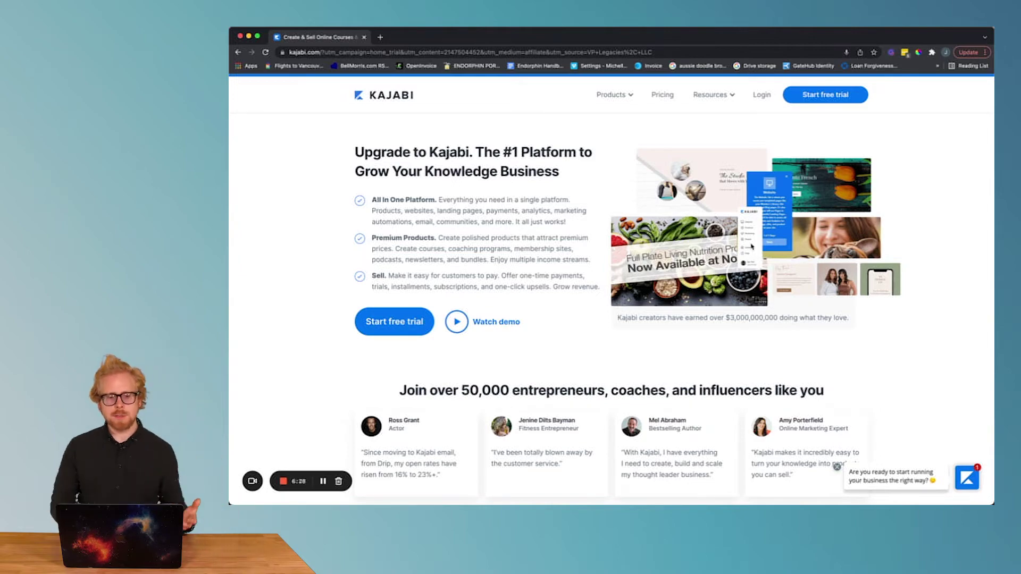
Browse the homepage feature sections, then open Pricing listing Basic $119, Growth $159 and Pro $319
{"action": "scroll", "coordinate": [540, 239], "scroll_direction": "down", "scroll_amount": 20}
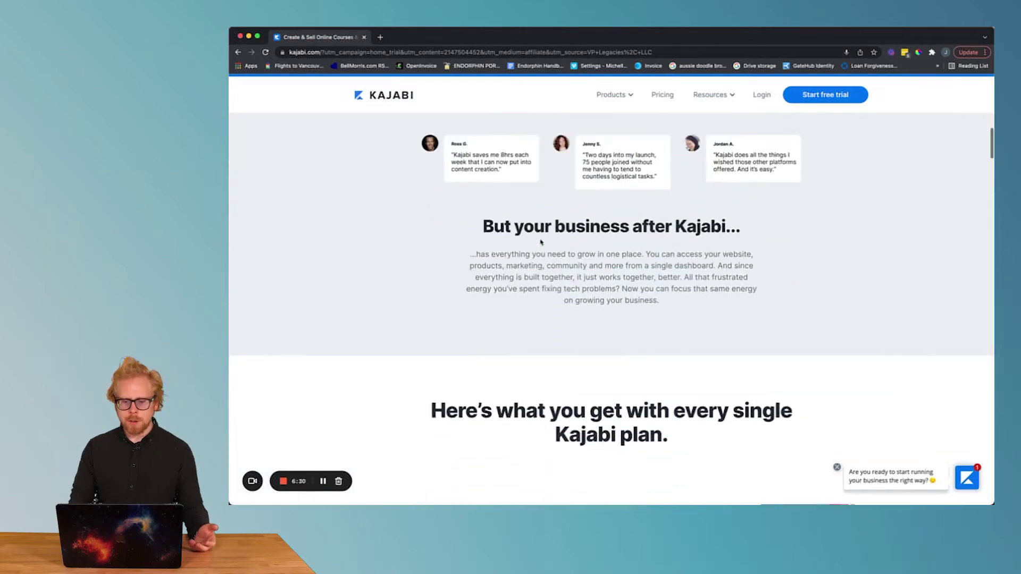
{"action": "scroll", "coordinate": [540, 242], "scroll_direction": "down", "scroll_amount": 15}
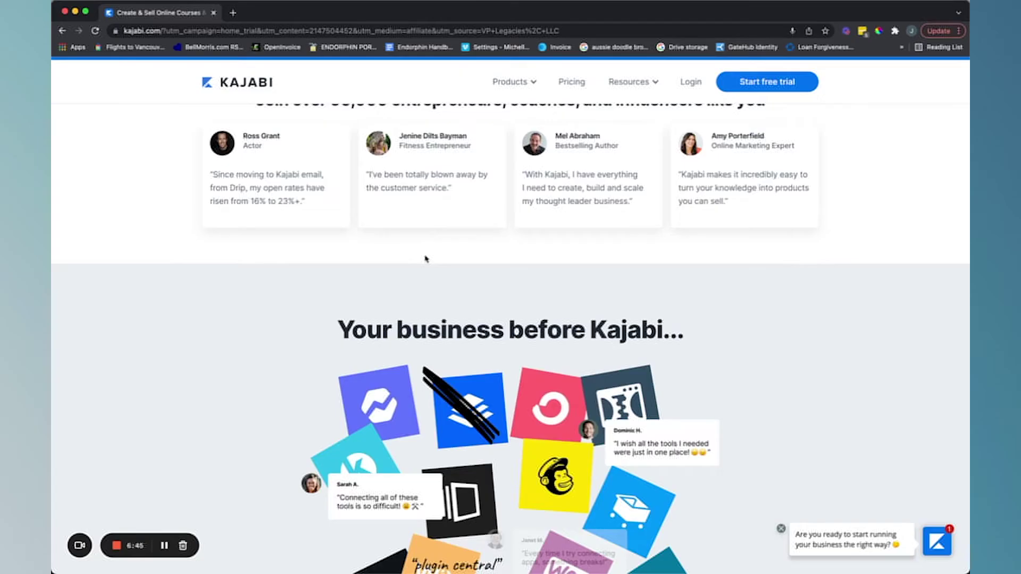
{"action": "scroll", "coordinate": [425, 259], "scroll_direction": "down", "scroll_amount": 1}
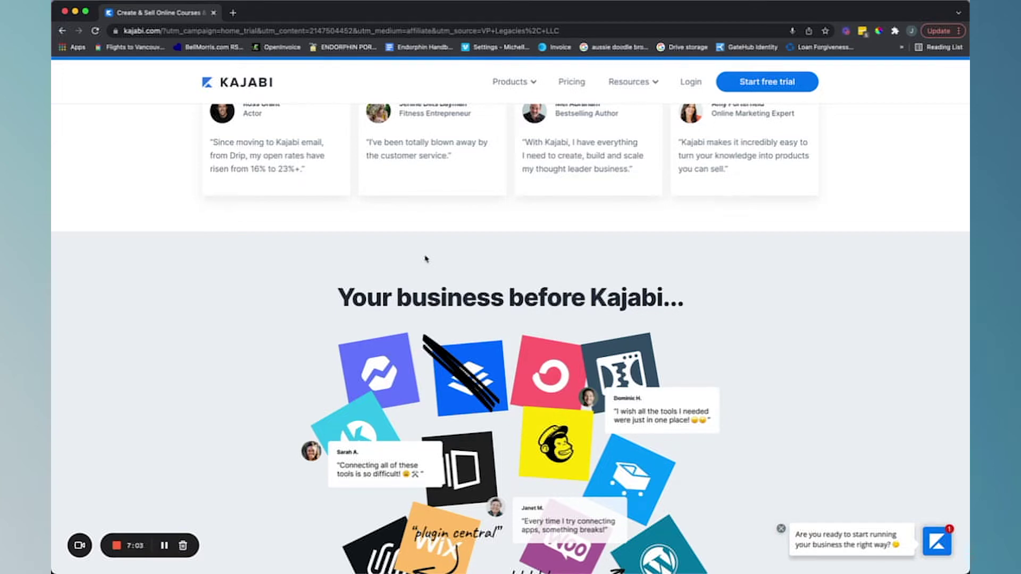
{"action": "scroll", "coordinate": [425, 259], "scroll_direction": "down", "scroll_amount": 15}
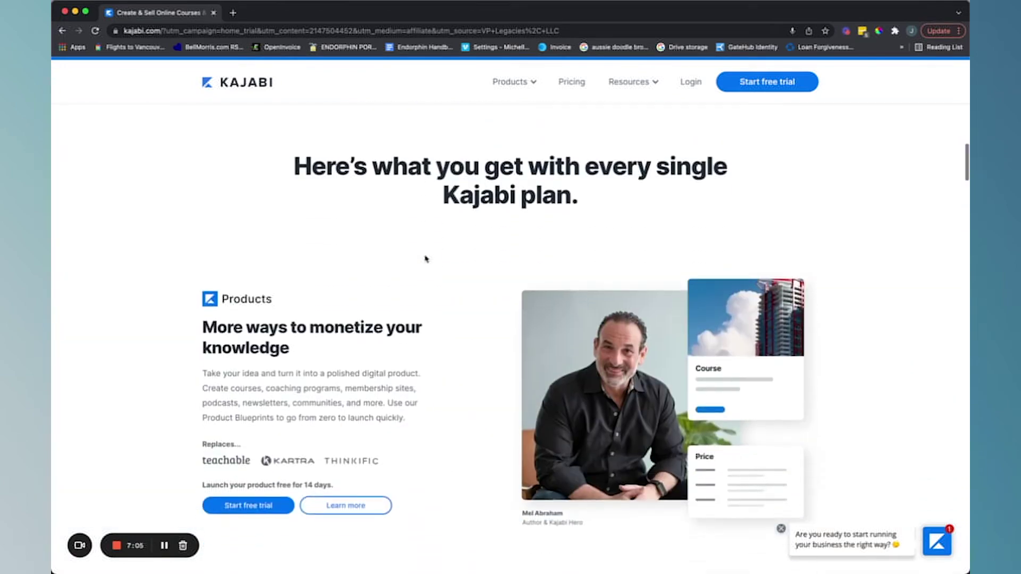
{"action": "scroll", "coordinate": [426, 259], "scroll_direction": "down", "scroll_amount": 1}
{"action": "scroll", "coordinate": [426, 258], "scroll_direction": "down", "scroll_amount": 8}
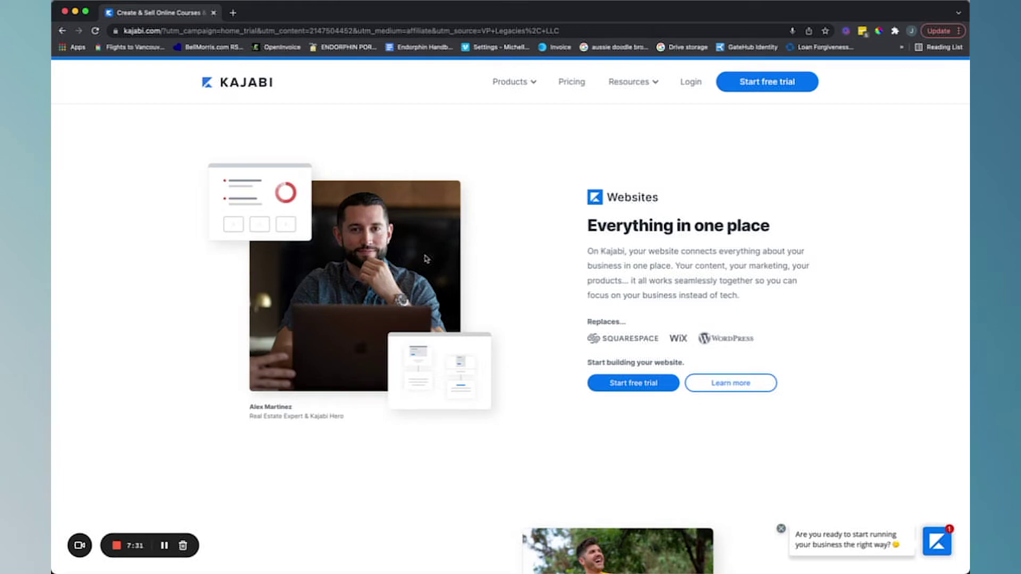
{"action": "scroll", "coordinate": [425, 259], "scroll_direction": "down", "scroll_amount": 6}
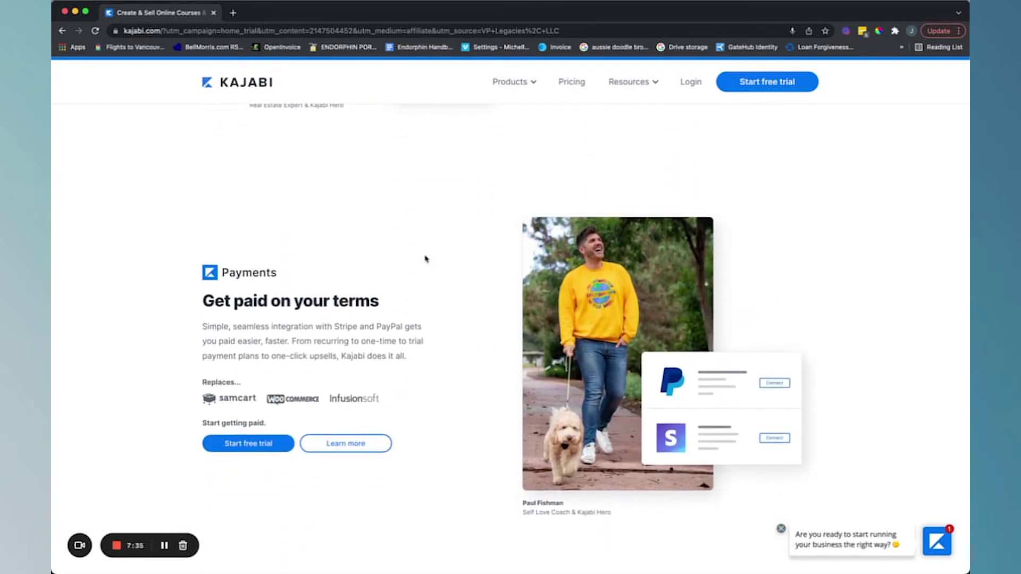
{"action": "left_click", "coordinate": [575, 93]}
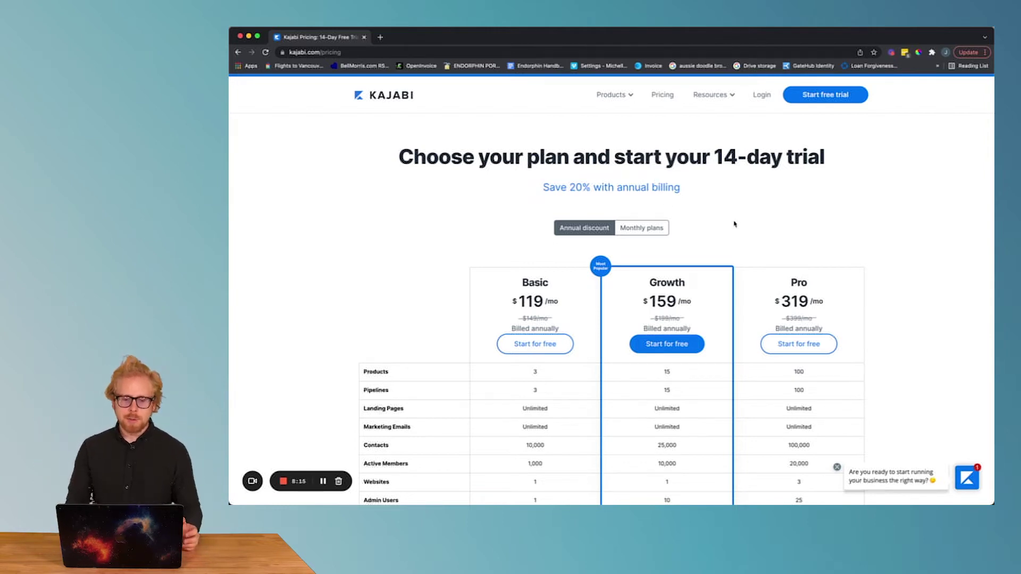
Switch the pricing to Monthly, showing Basic $149, Growth $199 and Pro $399 per month
{"action": "scroll", "coordinate": [734, 223], "scroll_direction": "down", "scroll_amount": 2}
{"action": "scroll", "coordinate": [733, 223], "scroll_direction": "up", "scroll_amount": 1}
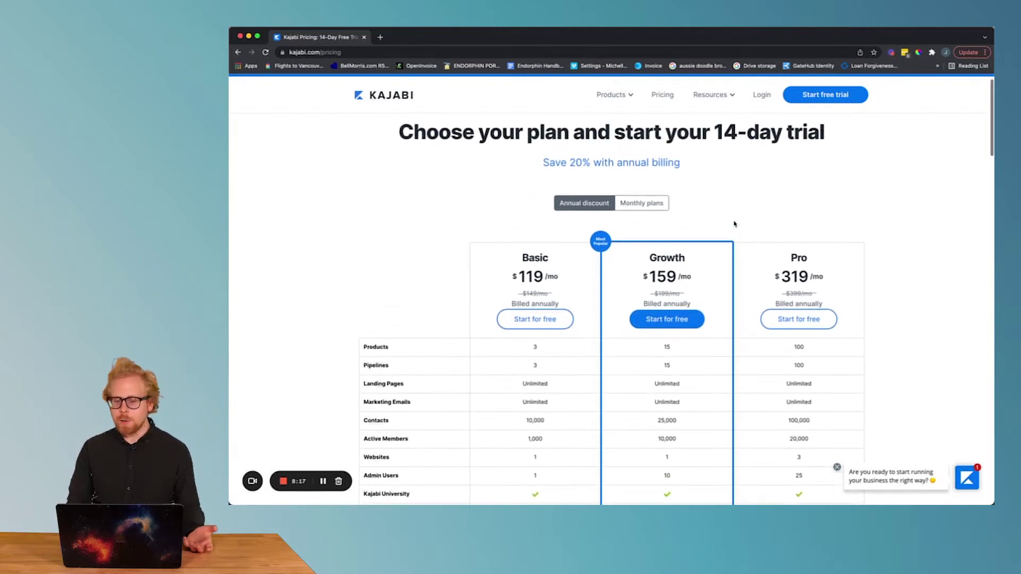
{"action": "left_click", "coordinate": [634, 207]}
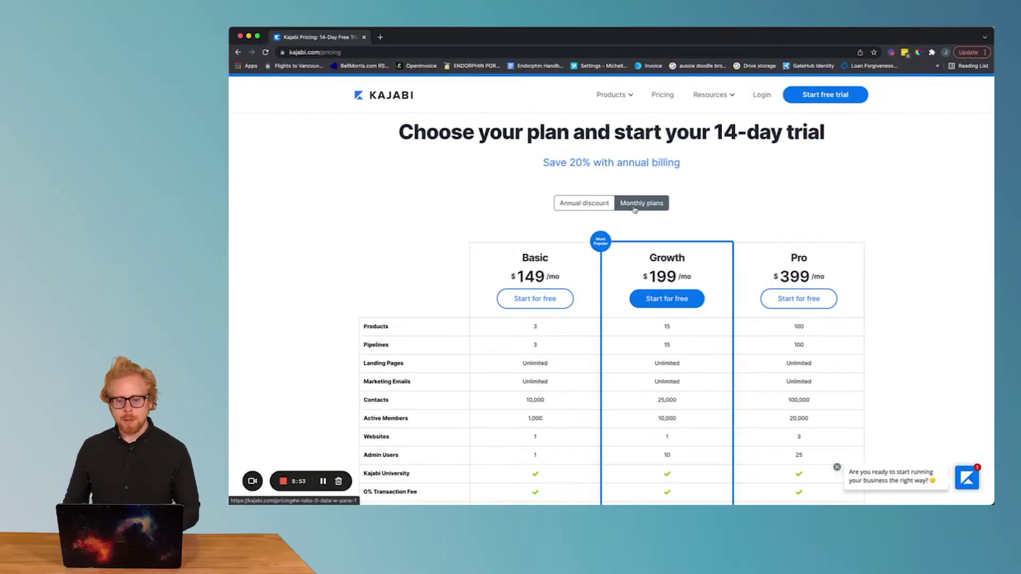
{"action": "scroll", "coordinate": [635, 210], "scroll_direction": "down", "scroll_amount": 2}
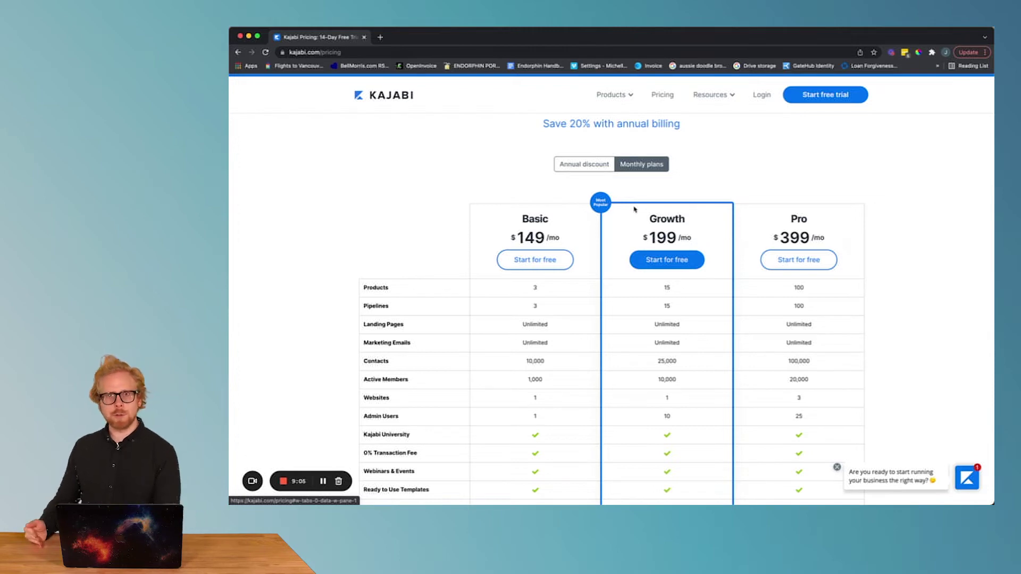
{"action": "scroll", "coordinate": [634, 209], "scroll_direction": "down", "scroll_amount": 1}
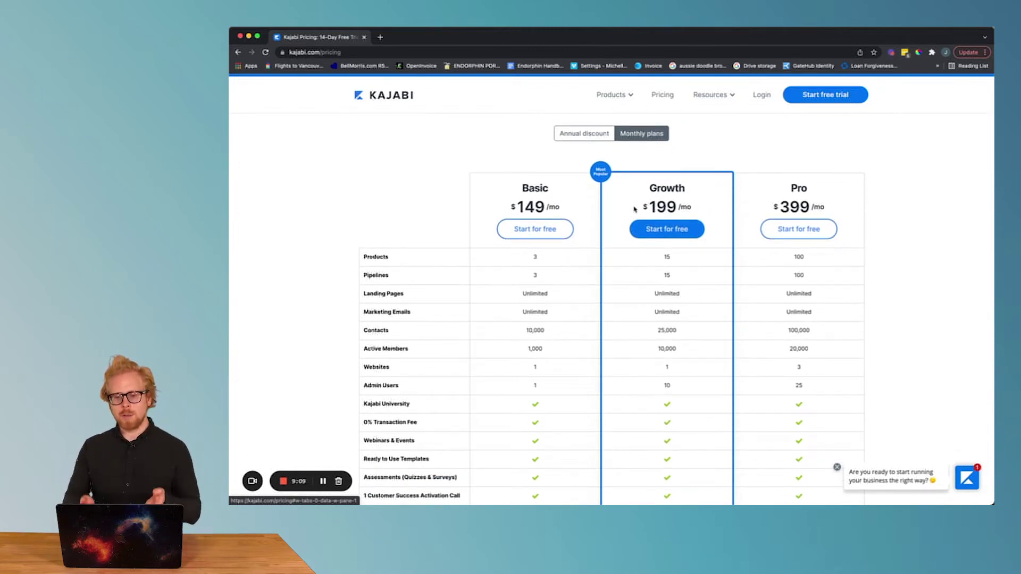
{"action": "scroll", "coordinate": [634, 209], "scroll_direction": "down", "scroll_amount": 1}
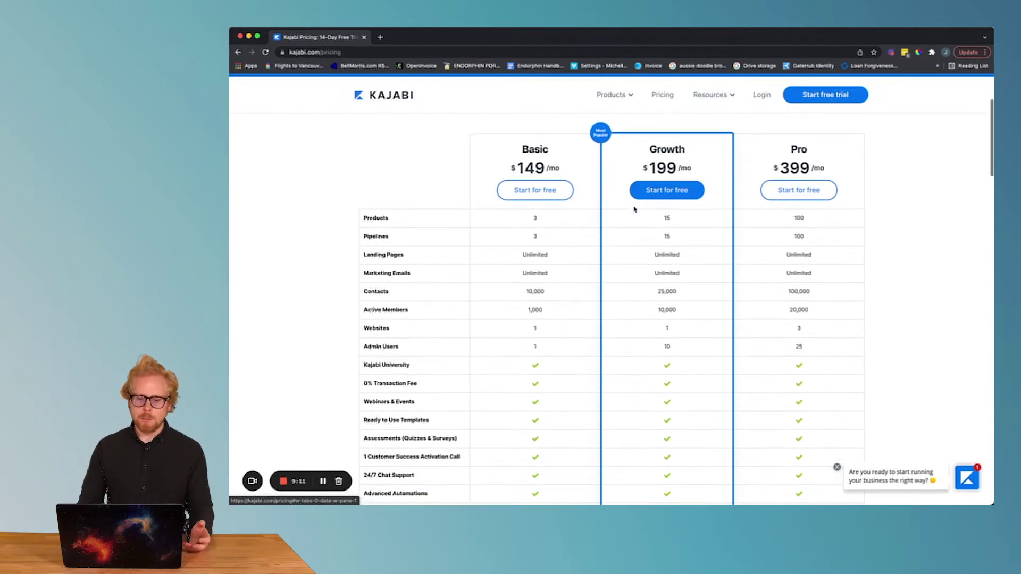
{"action": "left_click_drag", "start_coordinate": [511, 167], "coordinate": [579, 170]}
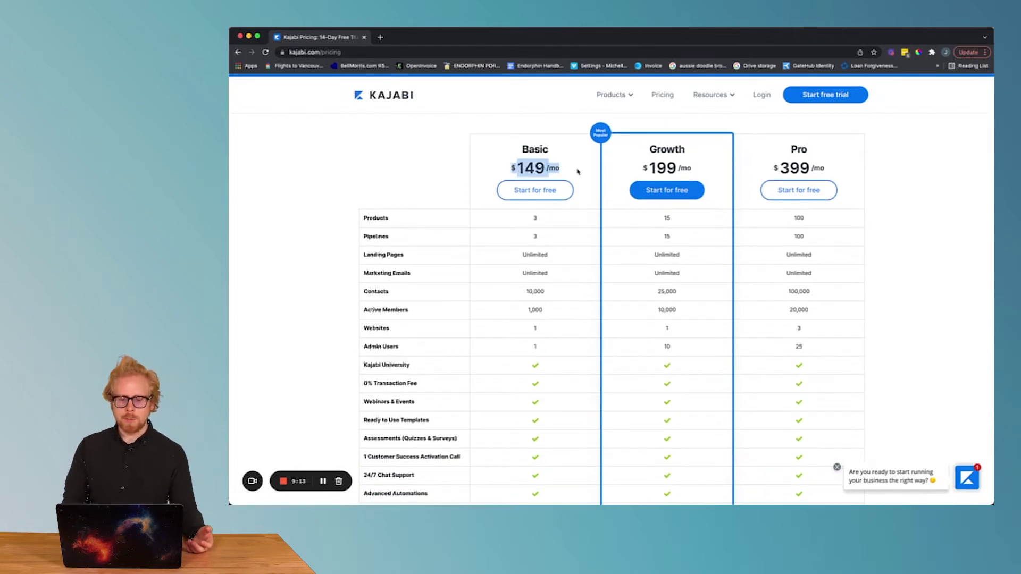
{"action": "left_click", "coordinate": [635, 168]}
{"action": "left_click_drag", "start_coordinate": [641, 168], "coordinate": [702, 172]}
{"action": "left_click_drag", "start_coordinate": [783, 161], "coordinate": [834, 167]}
{"action": "scroll", "coordinate": [835, 169], "scroll_direction": "up", "scroll_amount": 2}
{"action": "scroll", "coordinate": [835, 169], "scroll_direction": "up", "scroll_amount": 1}
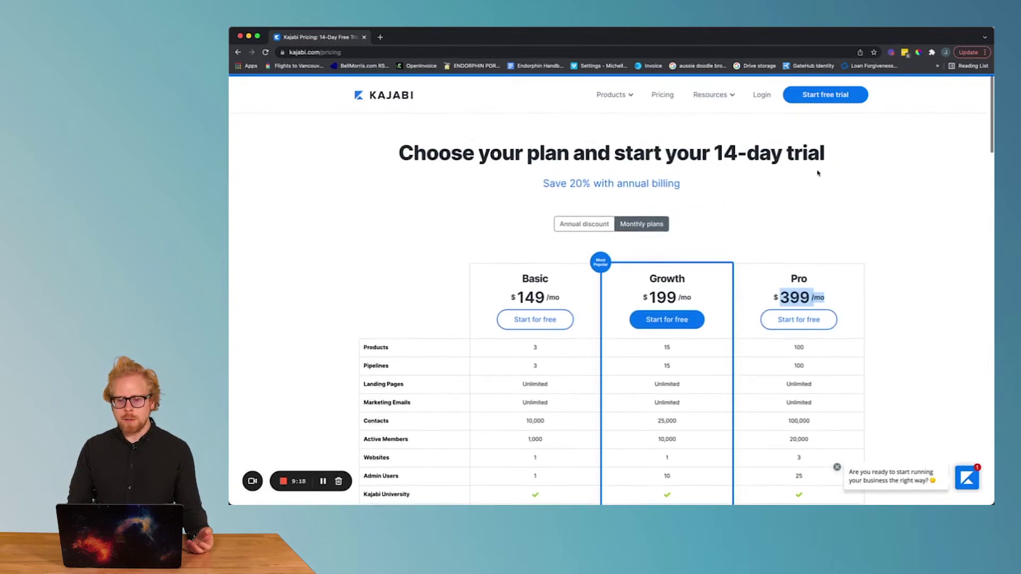
{"action": "left_click", "coordinate": [594, 230]}
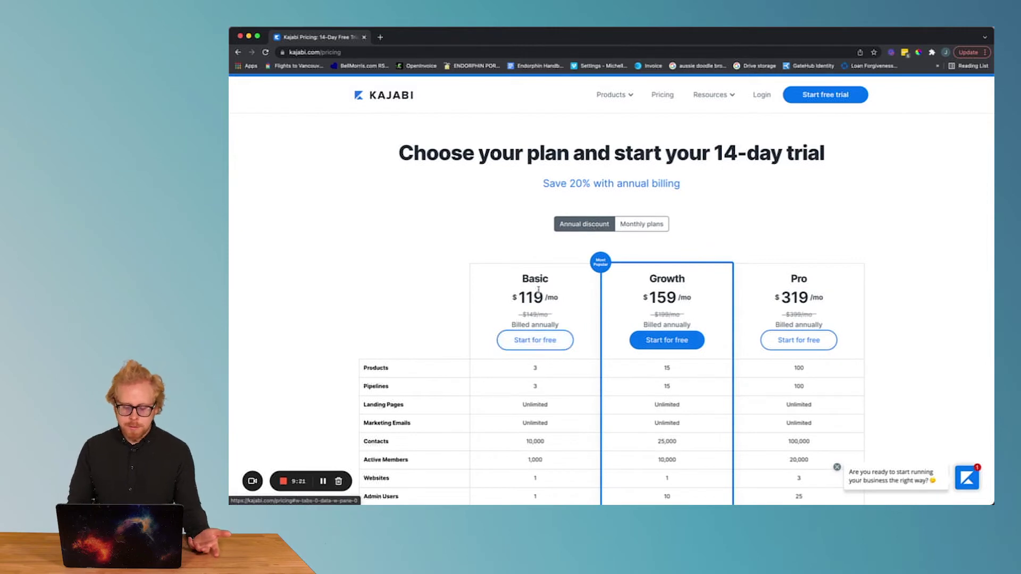
Highlight the annual prices: Basic $119/mo, Growth $159 and Pro $319/mo
{"action": "left_click_drag", "start_coordinate": [507, 301], "coordinate": [565, 299]}
{"action": "left_click_drag", "start_coordinate": [675, 301], "coordinate": [641, 301]}
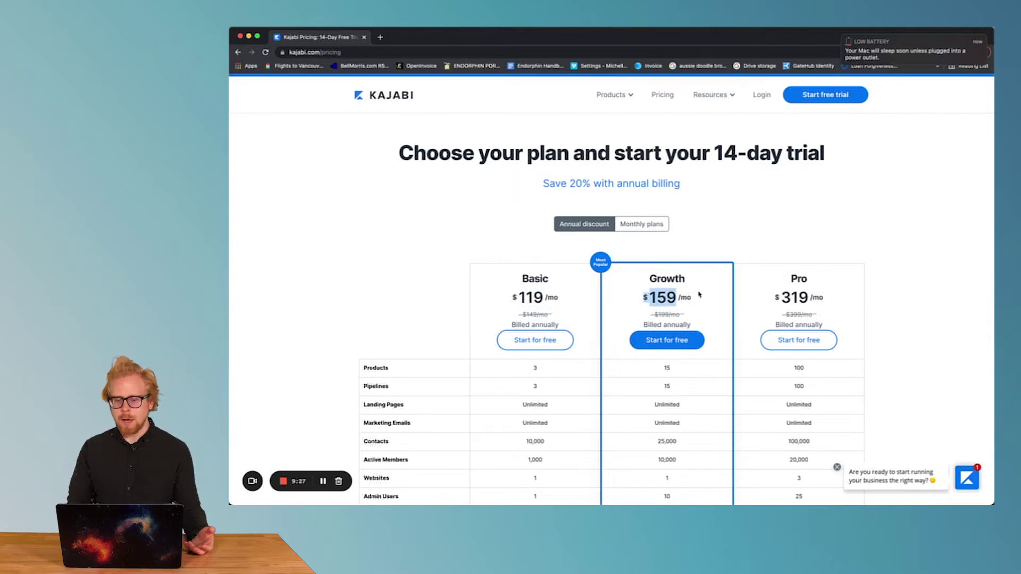
{"action": "left_click", "coordinate": [804, 292]}
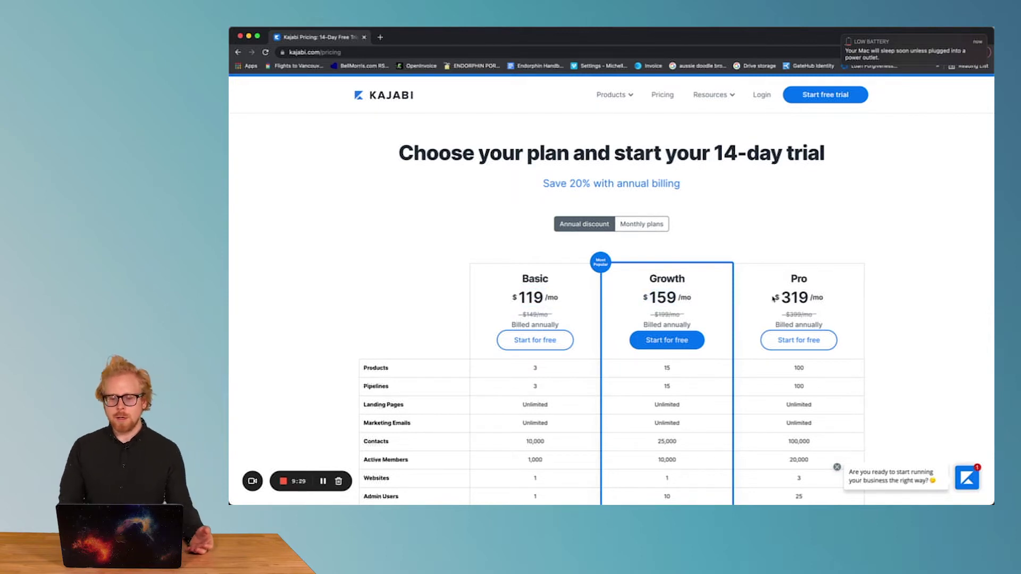
{"action": "left_click_drag", "start_coordinate": [773, 299], "coordinate": [835, 298]}
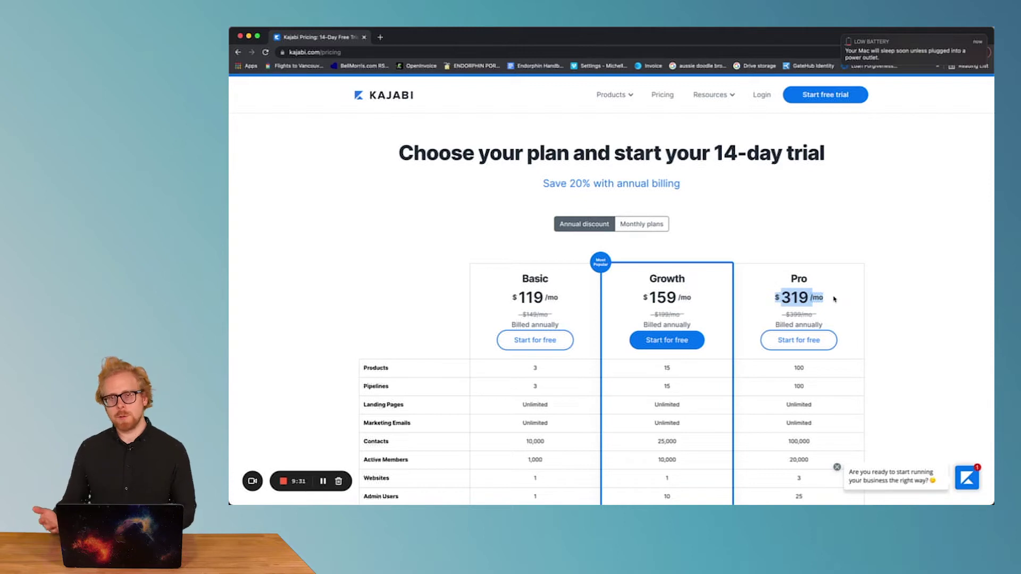
Scroll the plan feature table, then switch back to monthly prices
{"action": "scroll", "coordinate": [684, 280], "scroll_direction": "down", "scroll_amount": 4}
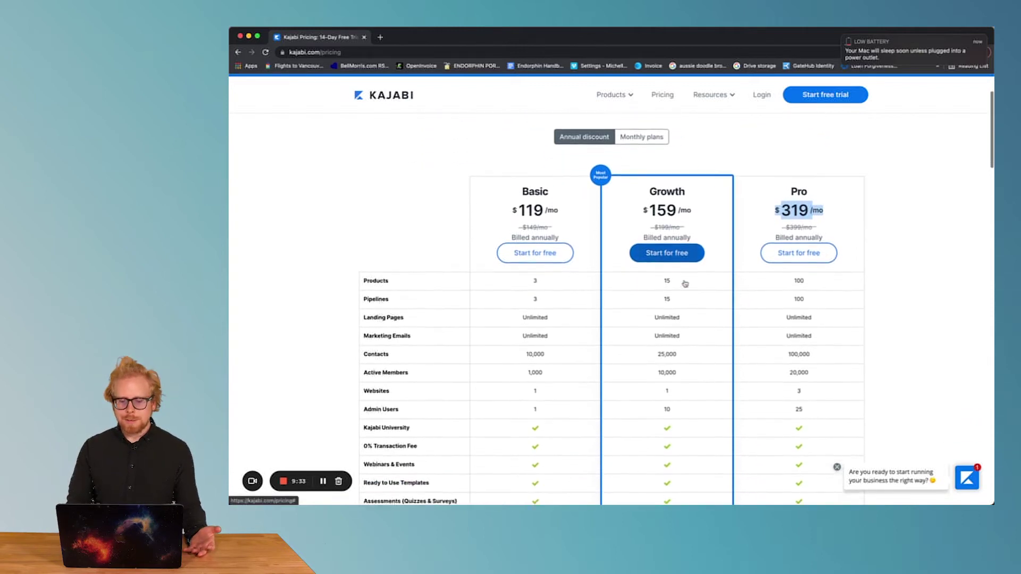
{"action": "scroll", "coordinate": [588, 283], "scroll_direction": "down", "scroll_amount": 1}
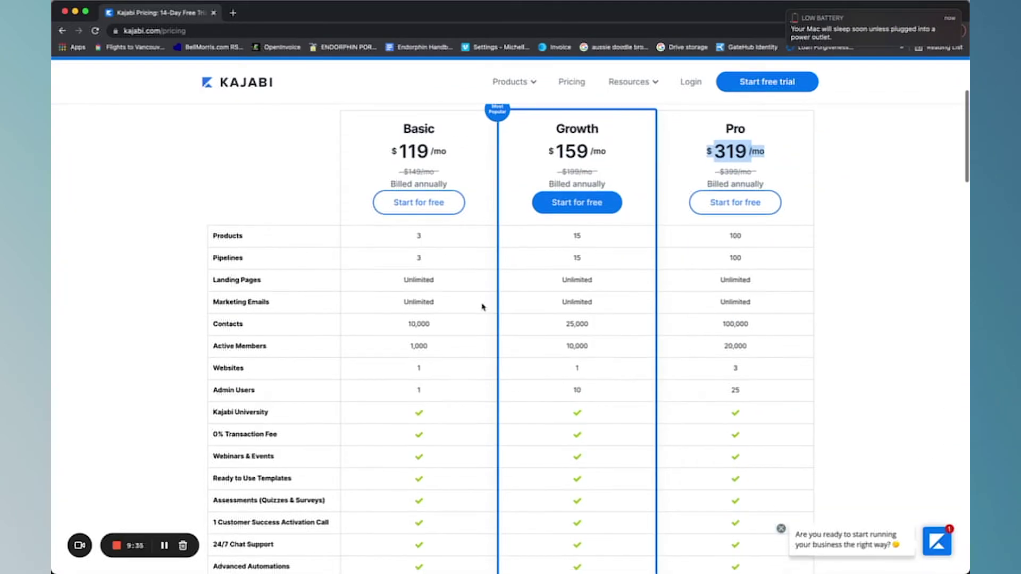
{"action": "scroll", "coordinate": [563, 146], "scroll_direction": "up", "scroll_amount": 3}
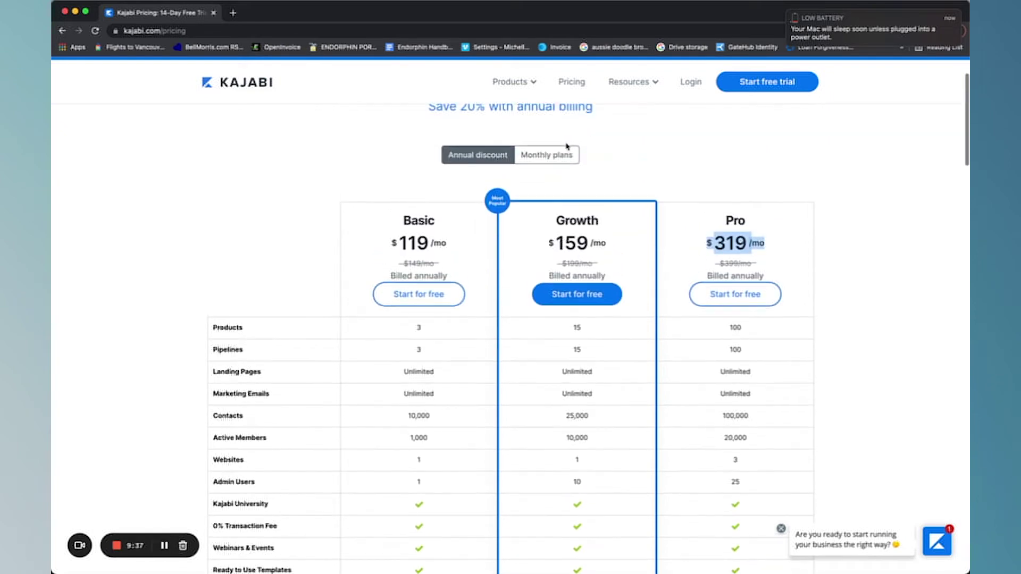
{"action": "left_click", "coordinate": [547, 155]}
Review the pricing feature table, log in, and open Website Design with the Streamlined Home theme
{"action": "scroll", "coordinate": [527, 293], "scroll_direction": "down", "scroll_amount": 3}
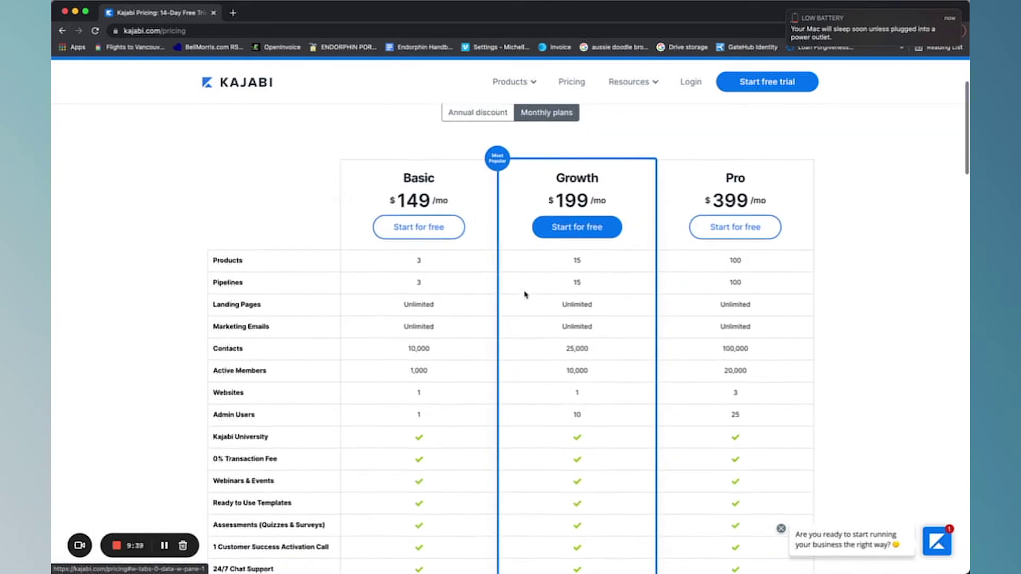
{"action": "scroll", "coordinate": [525, 294], "scroll_direction": "down", "scroll_amount": 1}
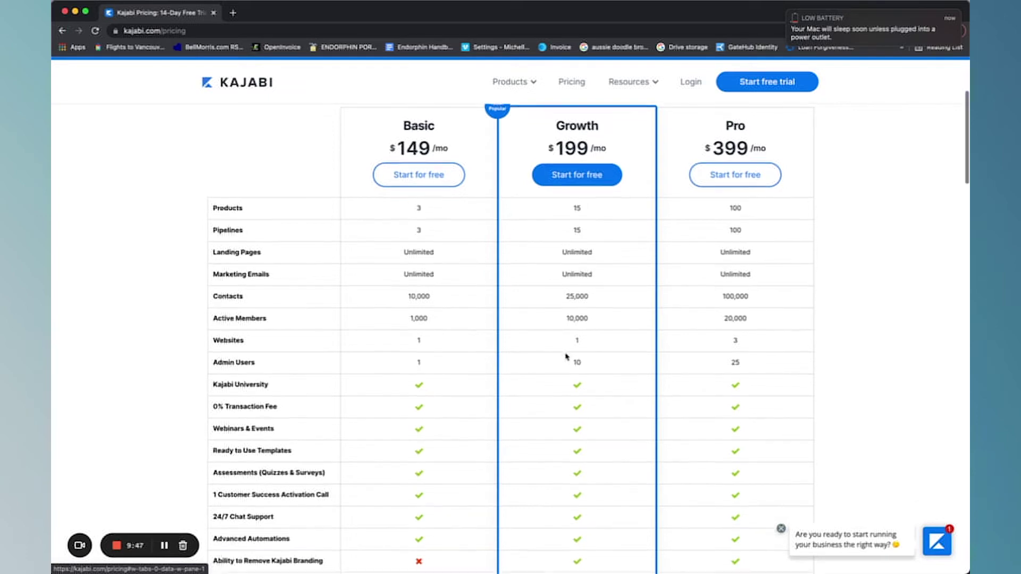
{"action": "scroll", "coordinate": [566, 357], "scroll_direction": "down", "scroll_amount": 3}
{"action": "scroll", "coordinate": [567, 356], "scroll_direction": "down", "scroll_amount": 3}
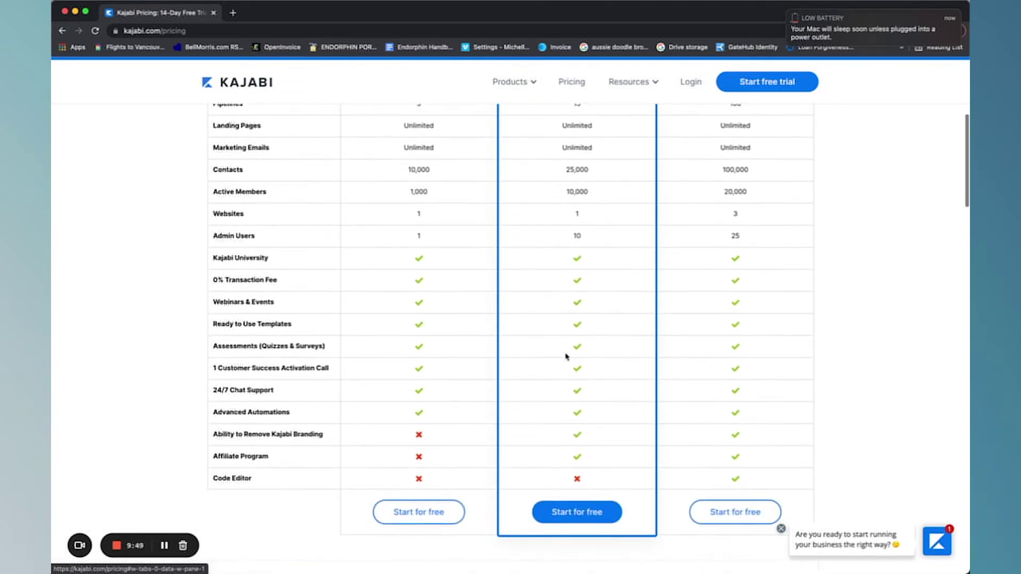
{"action": "scroll", "coordinate": [566, 355], "scroll_direction": "up", "scroll_amount": 12}
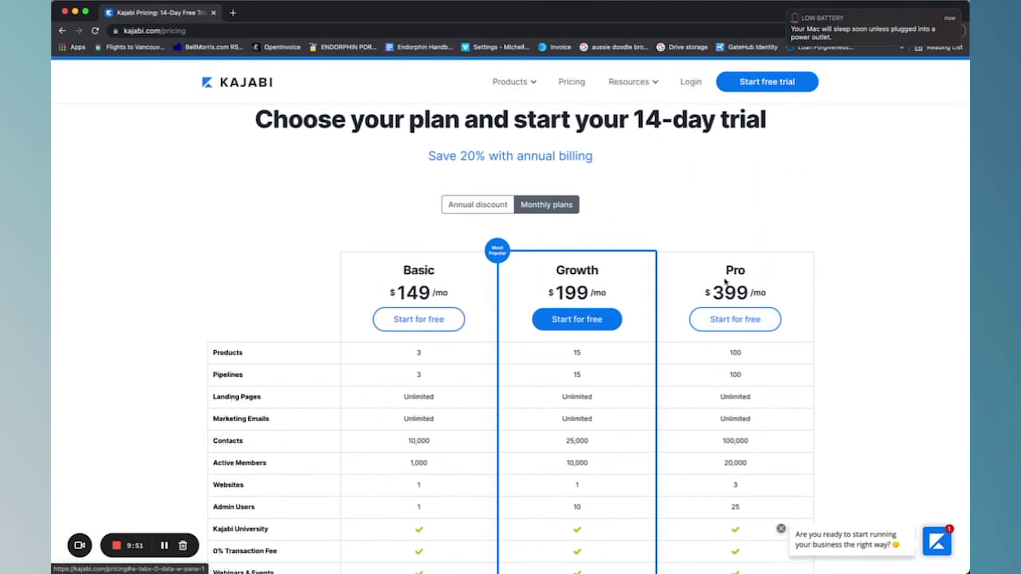
{"action": "scroll", "coordinate": [572, 276], "scroll_direction": "down", "scroll_amount": 4}
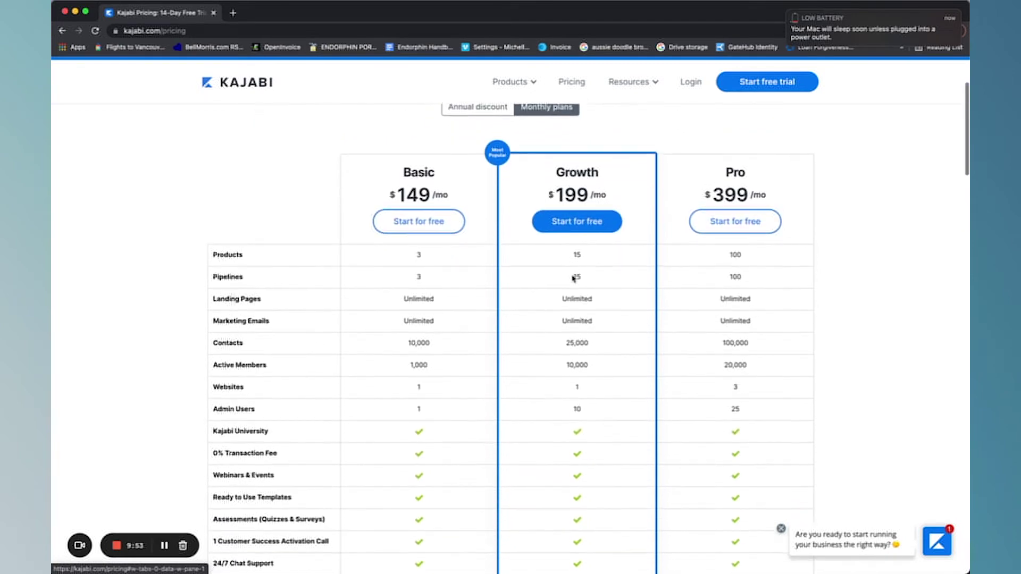
{"action": "scroll", "coordinate": [574, 277], "scroll_direction": "down", "scroll_amount": 5}
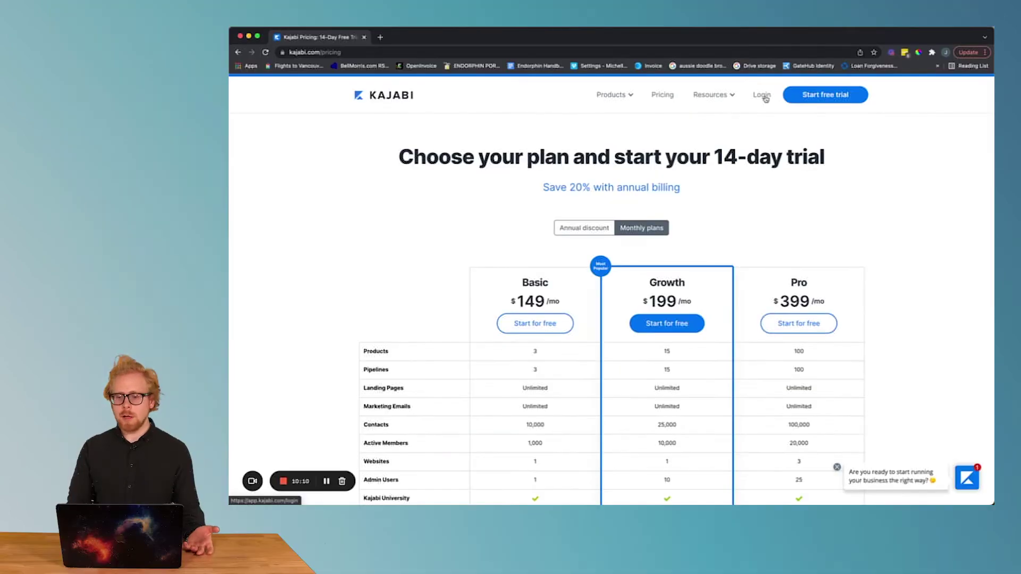
{"action": "left_click", "coordinate": [765, 99]}
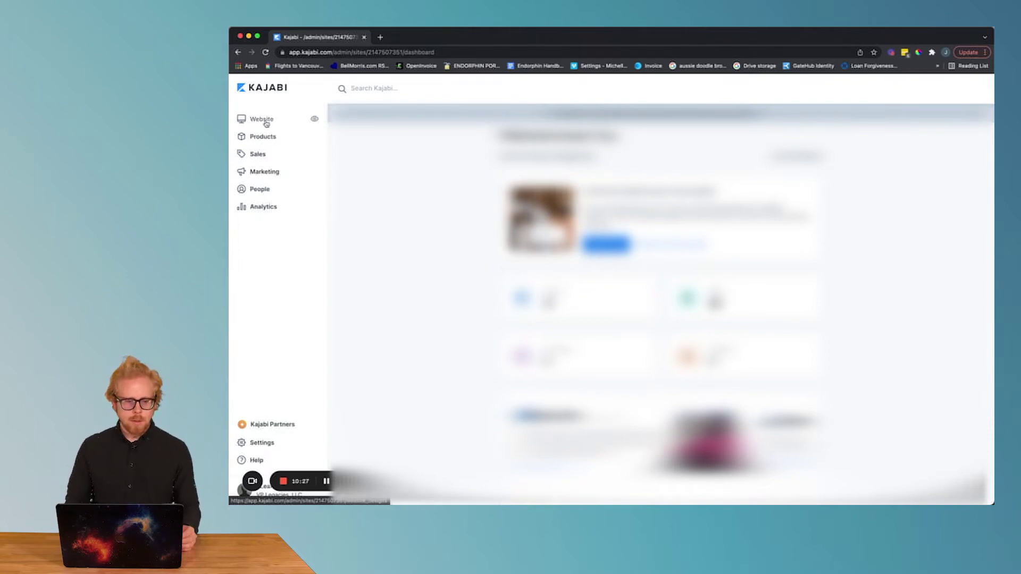
{"action": "left_click", "coordinate": [262, 119]}
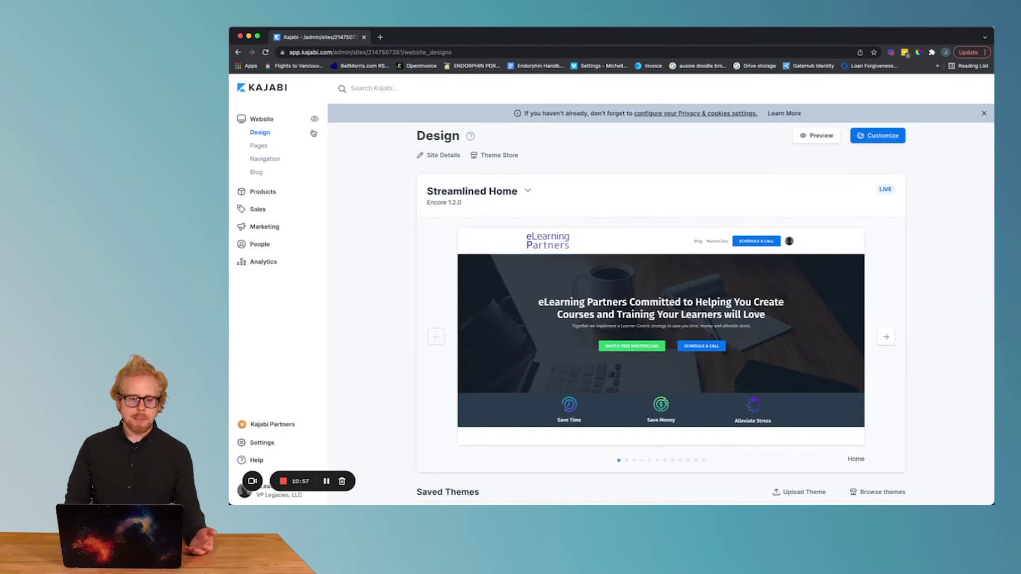
Check the saved Tempo theme on the Design page, then open the 18 website Pages
{"action": "scroll", "coordinate": [545, 272], "scroll_direction": "down", "scroll_amount": 3}
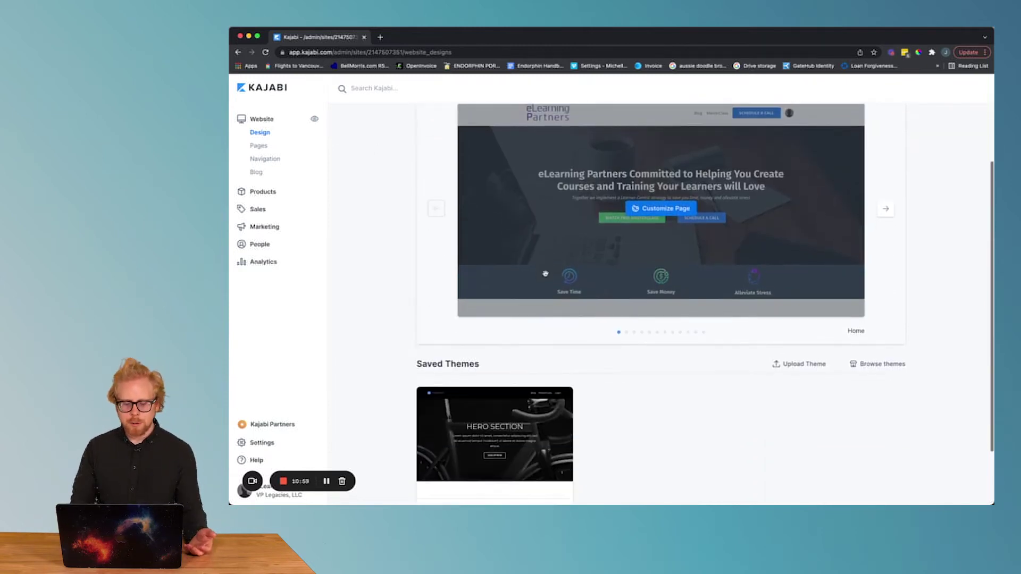
{"action": "scroll", "coordinate": [393, 277], "scroll_direction": "down", "scroll_amount": 2}
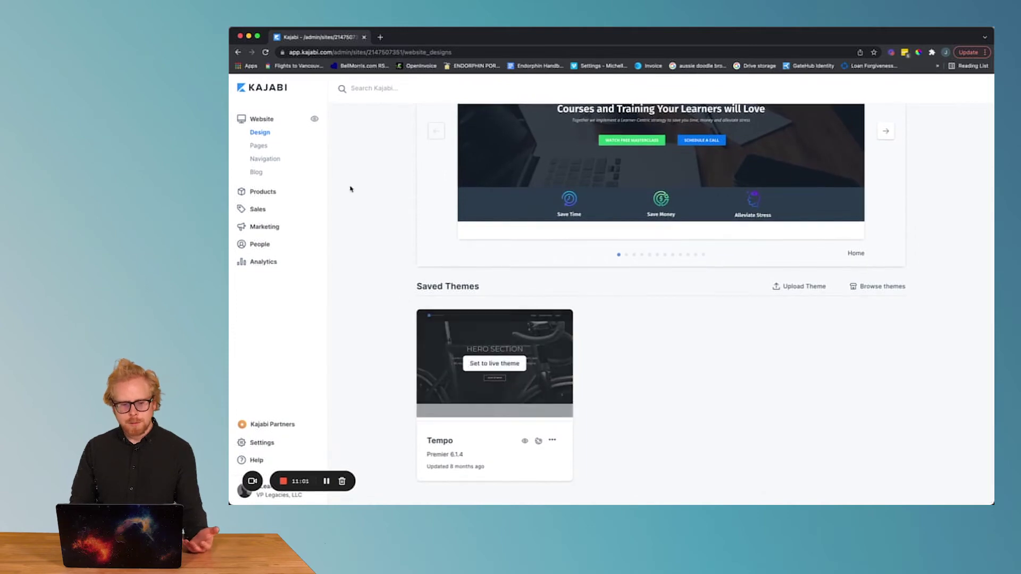
{"action": "scroll", "coordinate": [340, 170], "scroll_direction": "up", "scroll_amount": 3}
{"action": "left_click", "coordinate": [258, 148]}
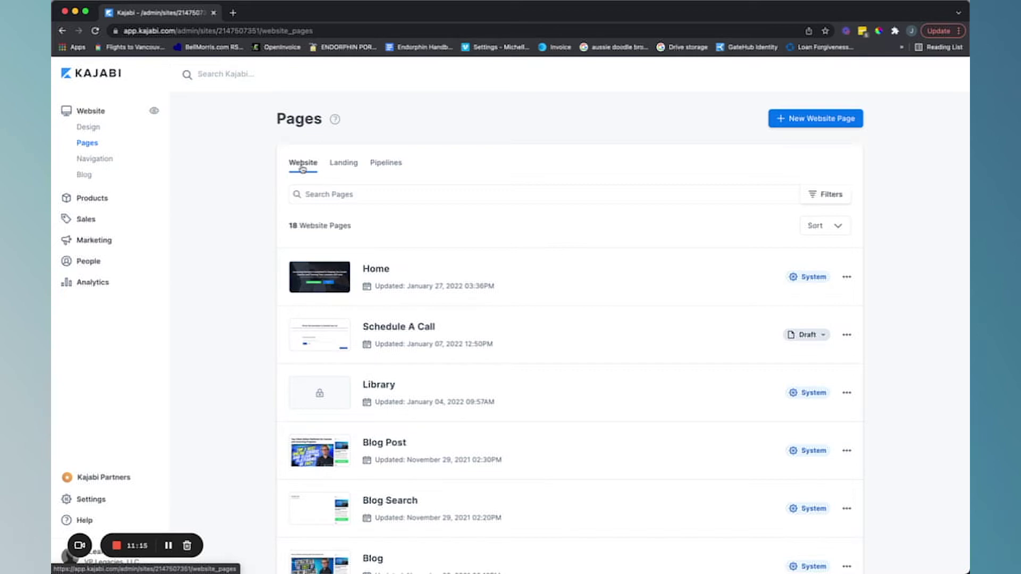
View the Landing and Pipelines page tabs, Navigation menus and six blog posts, then Products
{"action": "left_click", "coordinate": [339, 165]}
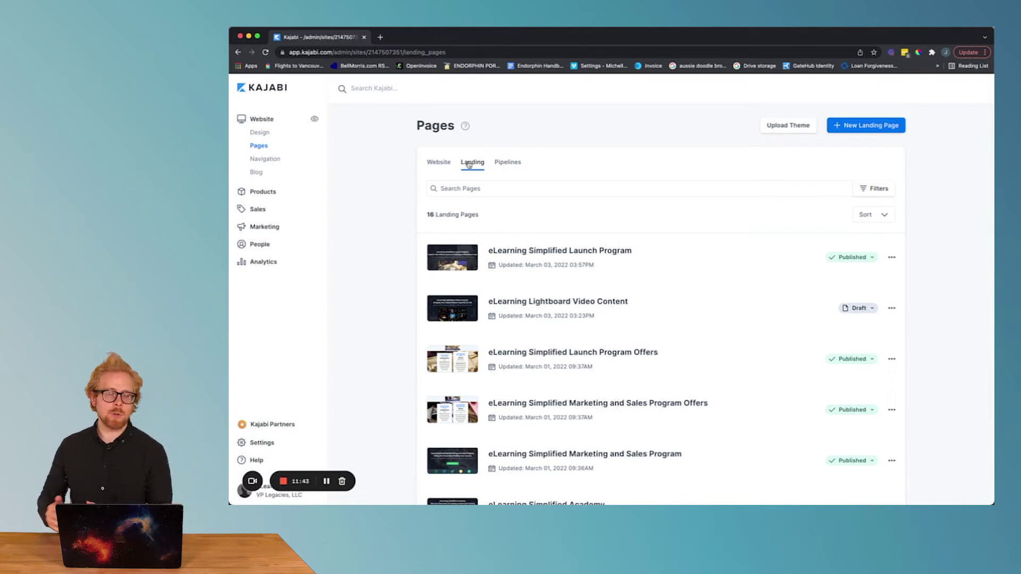
{"action": "left_click", "coordinate": [505, 167]}
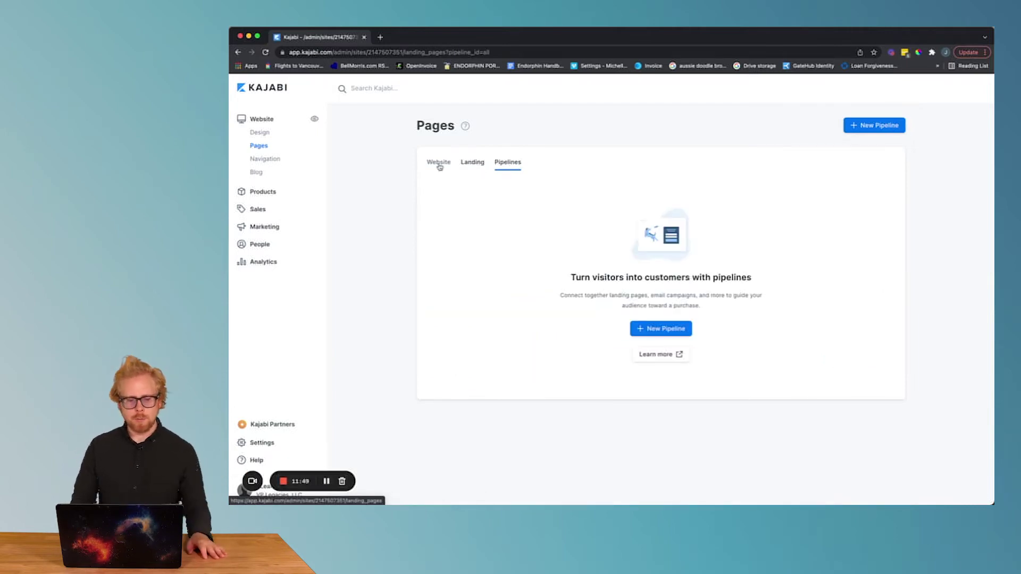
{"action": "left_click", "coordinate": [265, 163]}
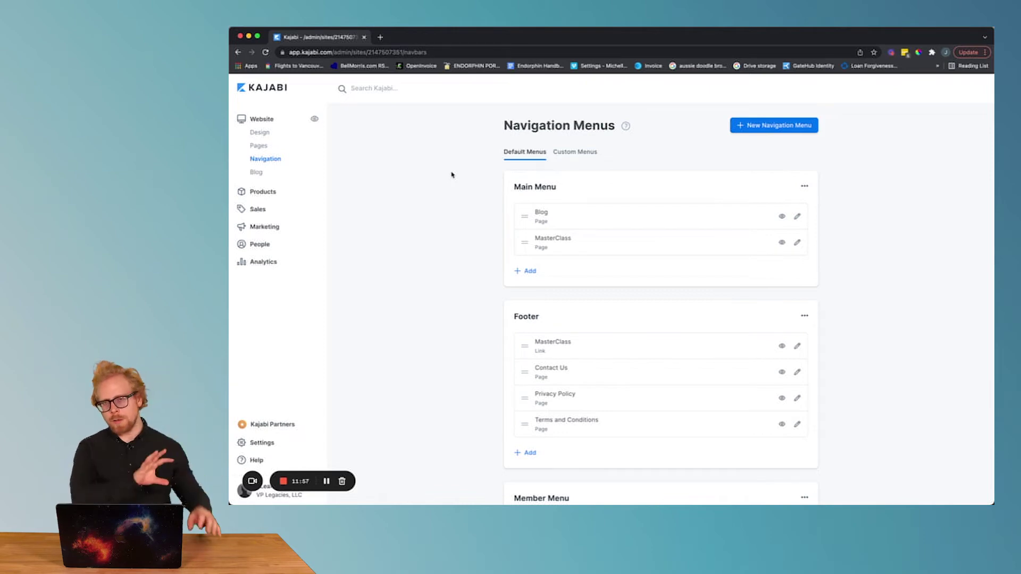
{"action": "left_click", "coordinate": [255, 173]}
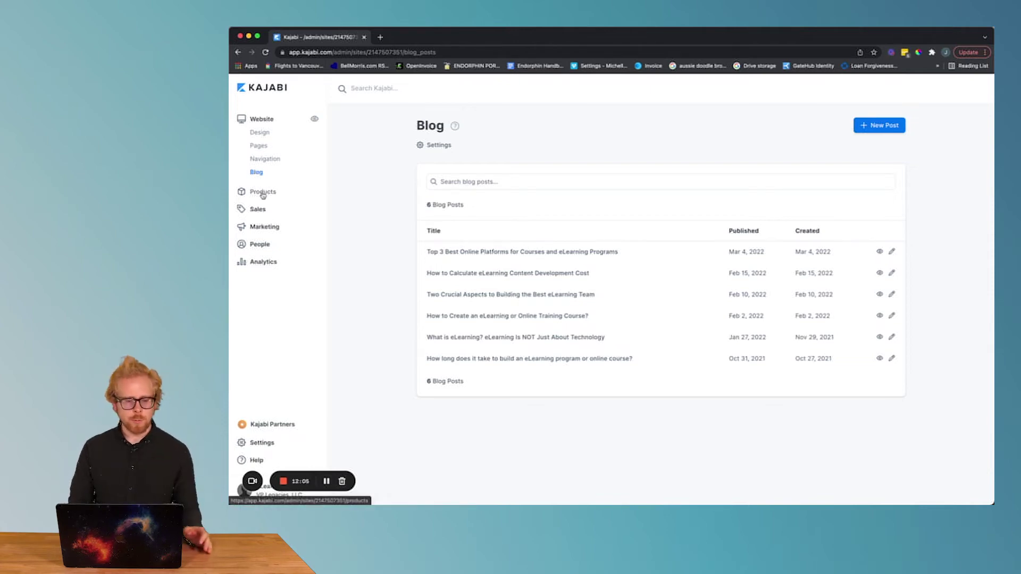
{"action": "left_click", "coordinate": [263, 195]}
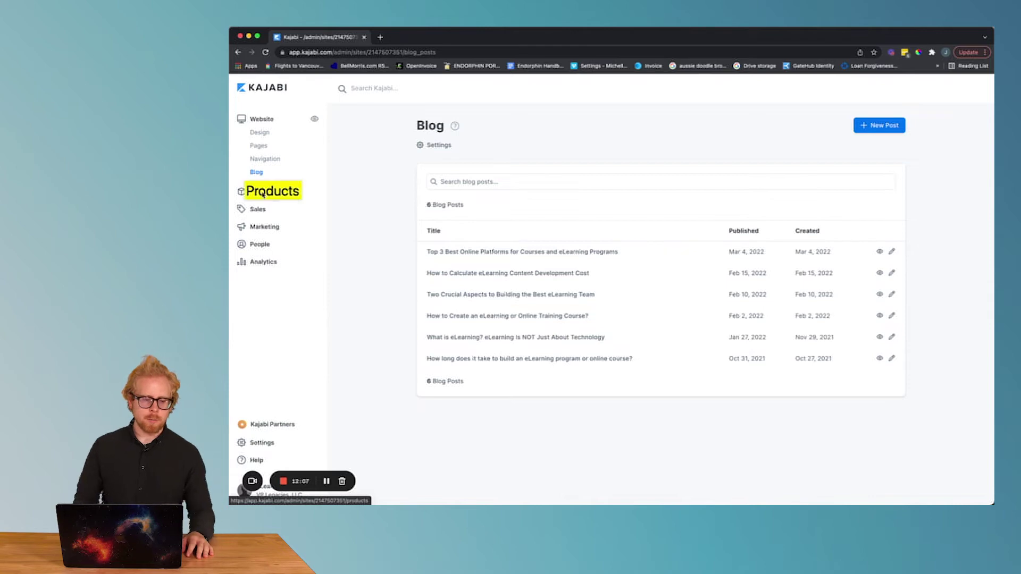
{"action": "left_click", "coordinate": [257, 192]}
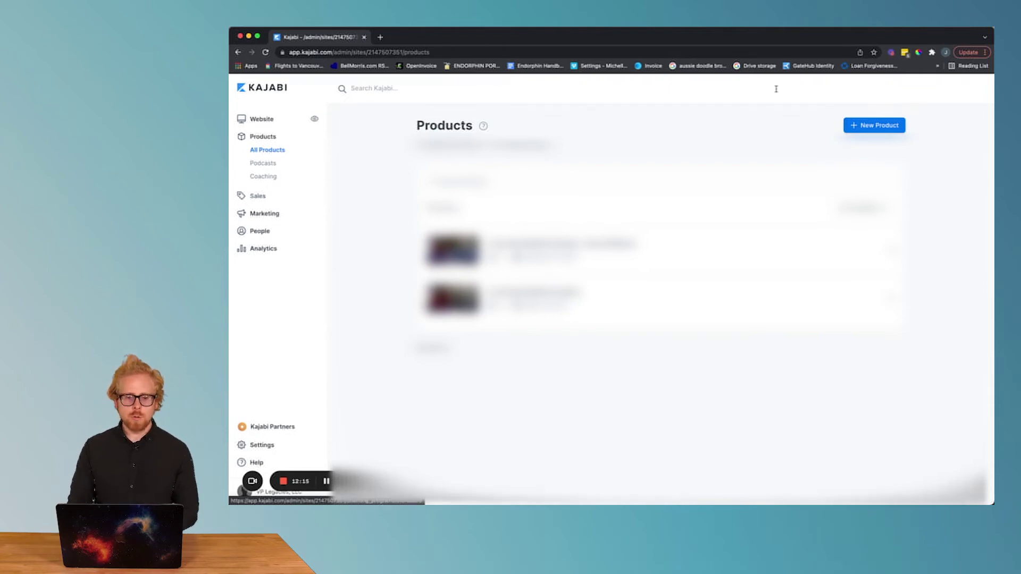
Preview the New Product blueprints, then view the Podcasts page and the Coaching dashboard
{"action": "left_click", "coordinate": [871, 131]}
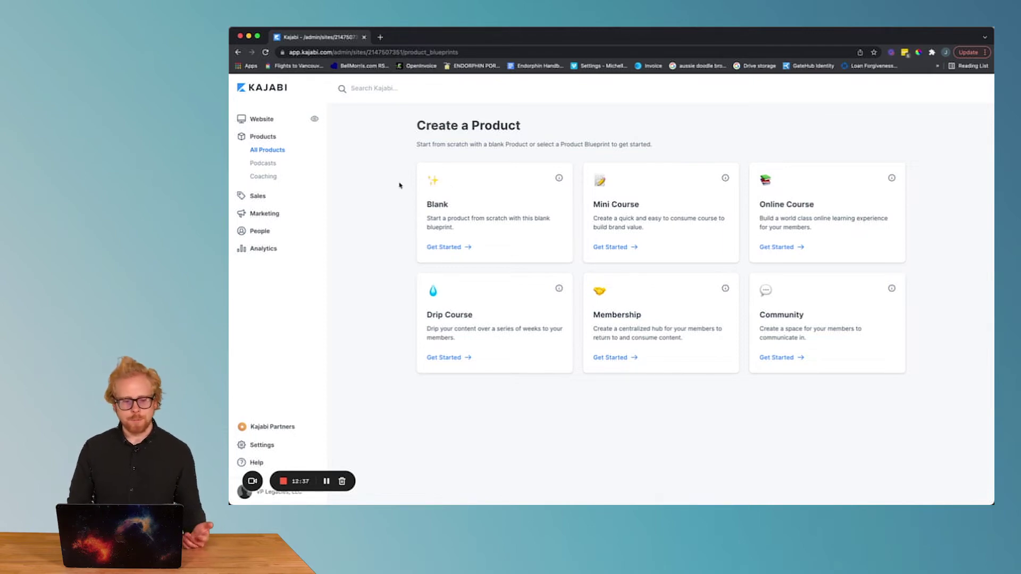
{"action": "left_click", "coordinate": [256, 167]}
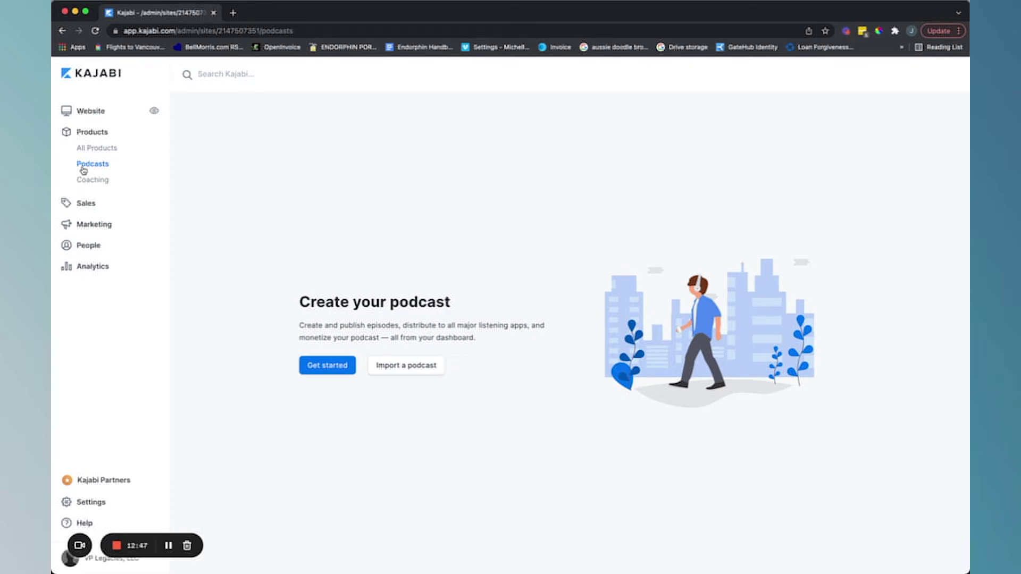
{"action": "left_click", "coordinate": [100, 182]}
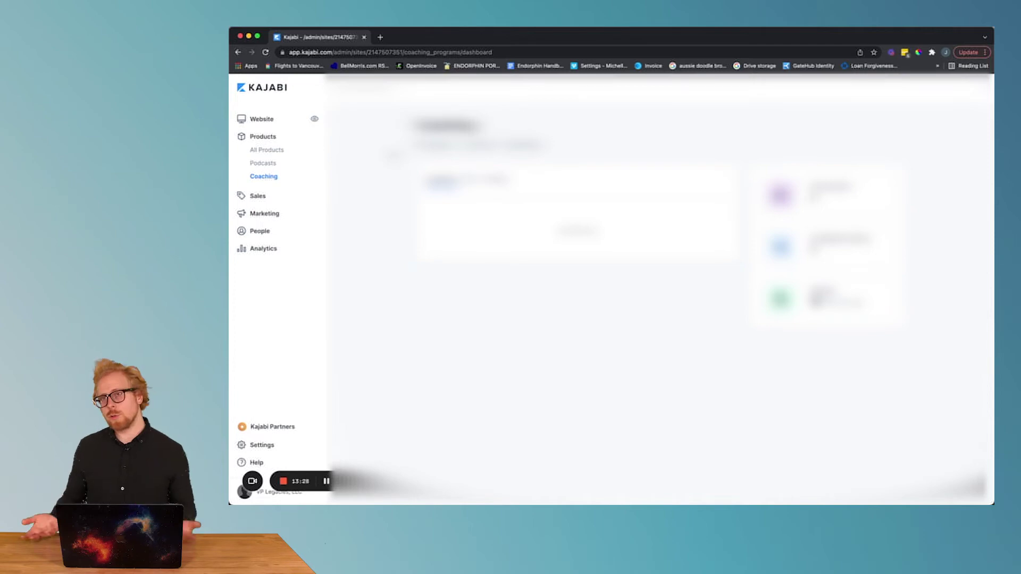
Go to Sales > Offers to list the site's offers
{"action": "left_click", "coordinate": [264, 201]}
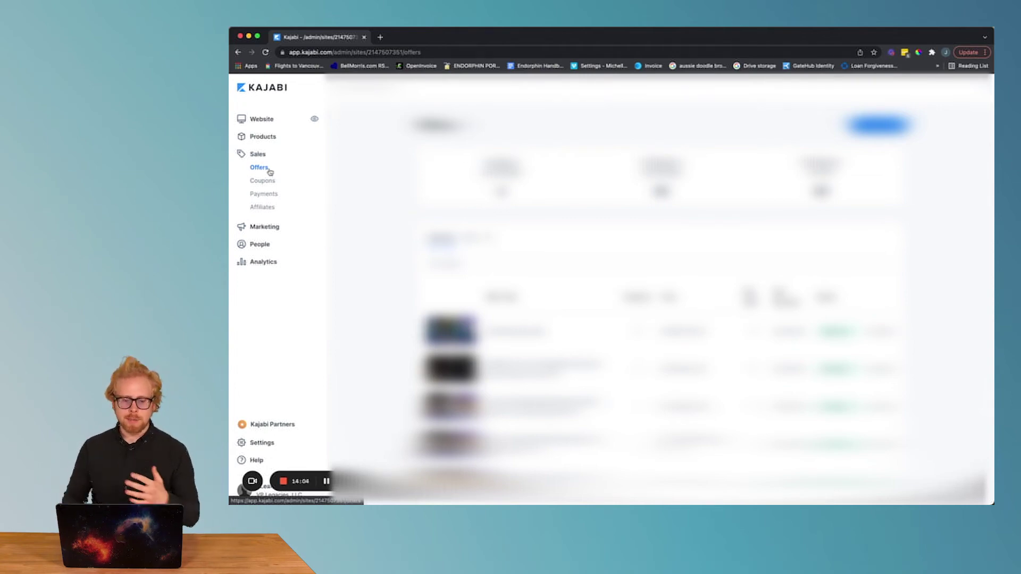
Visit the Sales Coupons, Payments and Affiliates pages, then Marketing Email Campaigns
{"action": "scroll", "coordinate": [532, 319], "scroll_direction": "down", "scroll_amount": 2}
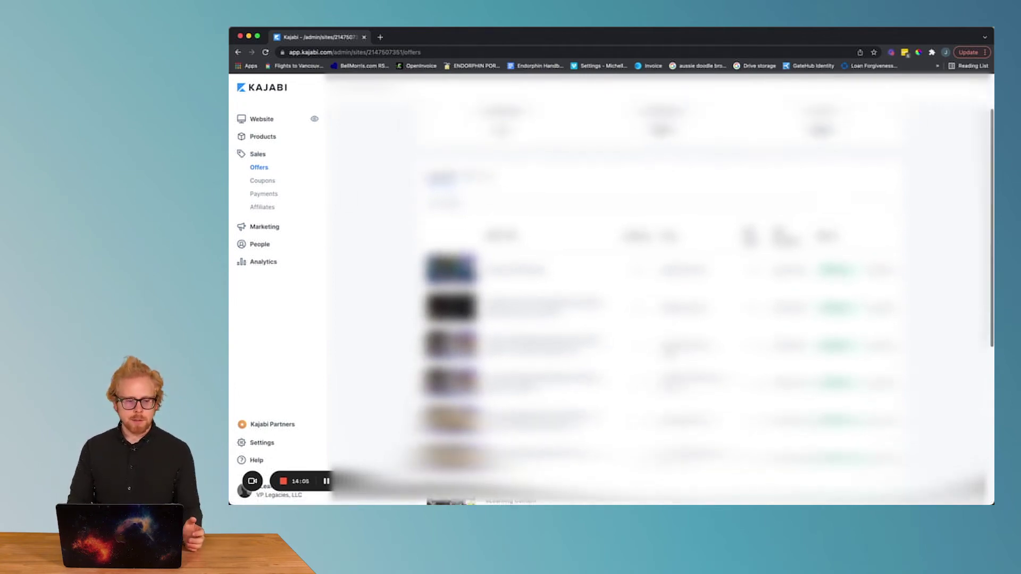
{"action": "left_click", "coordinate": [262, 180]}
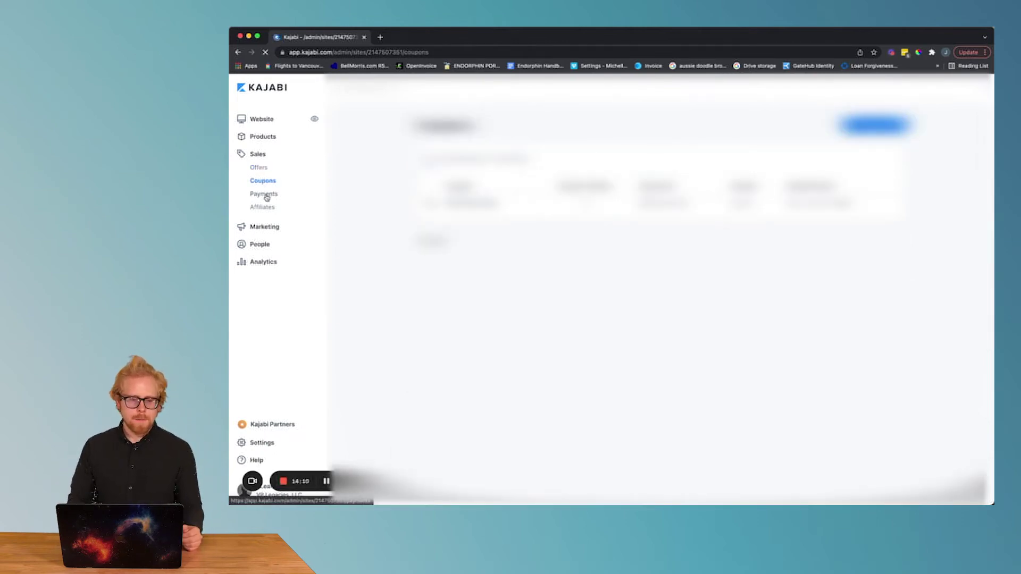
{"action": "left_click", "coordinate": [266, 194]}
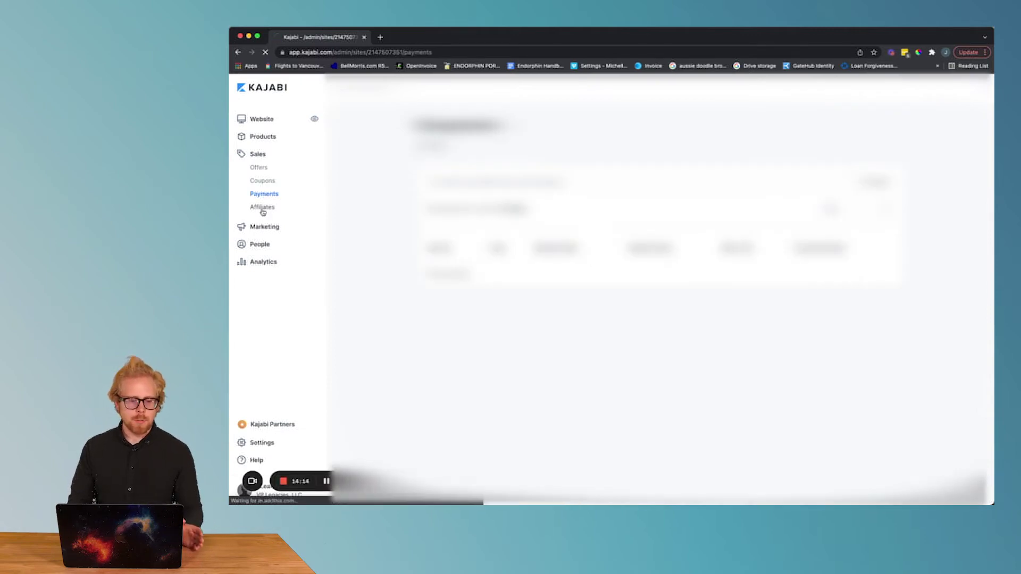
{"action": "left_click", "coordinate": [262, 210]}
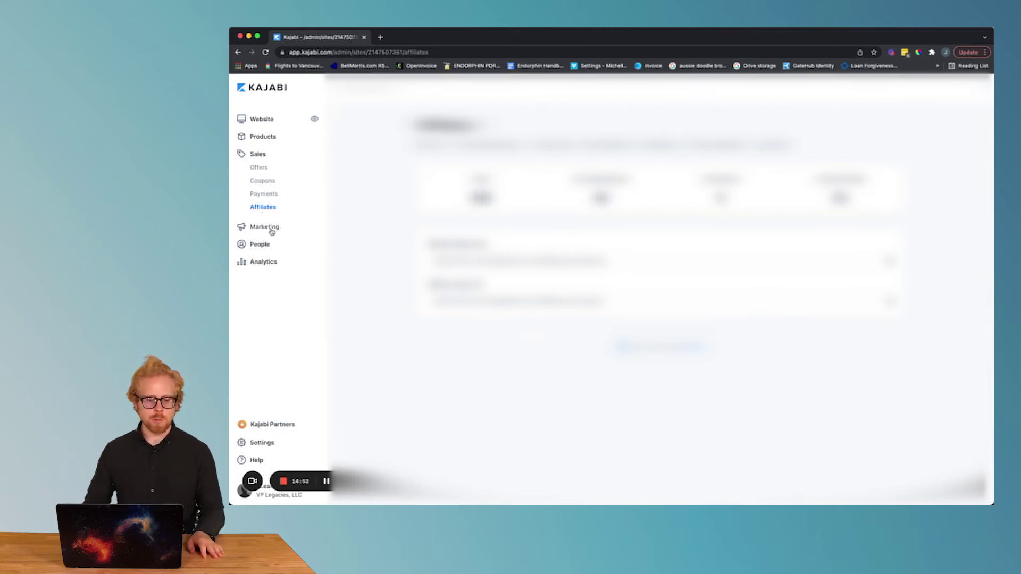
{"action": "left_click", "coordinate": [272, 233]}
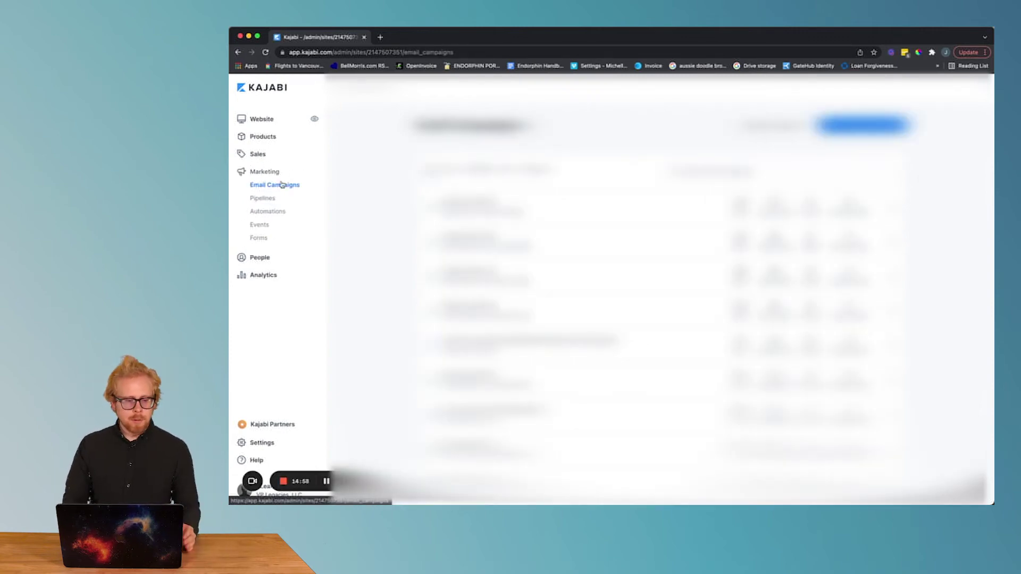
Visit Marketing Pipelines, Automations and Forms, then open the People contacts list
{"action": "left_click", "coordinate": [267, 198]}
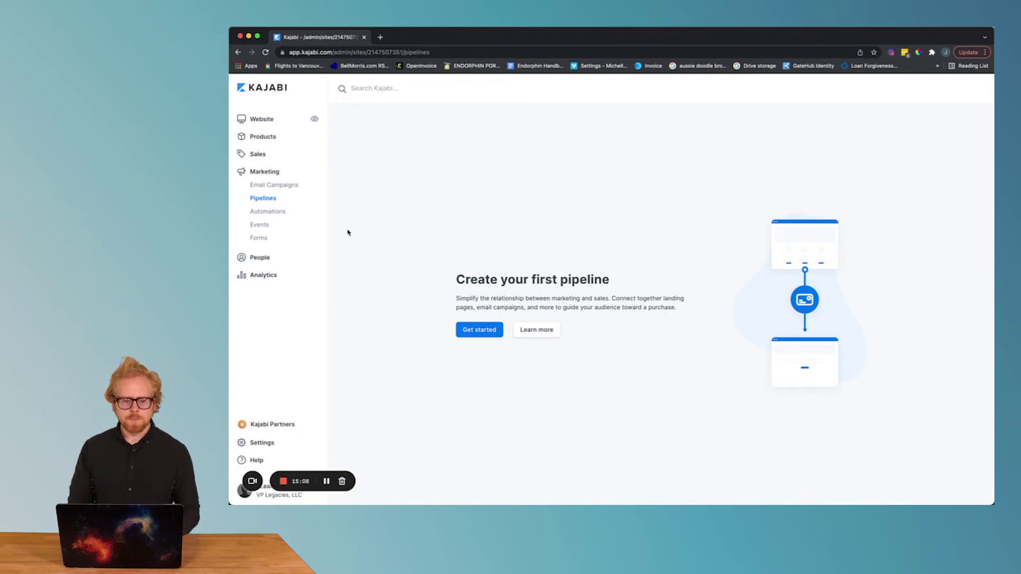
{"action": "left_click", "coordinate": [258, 213]}
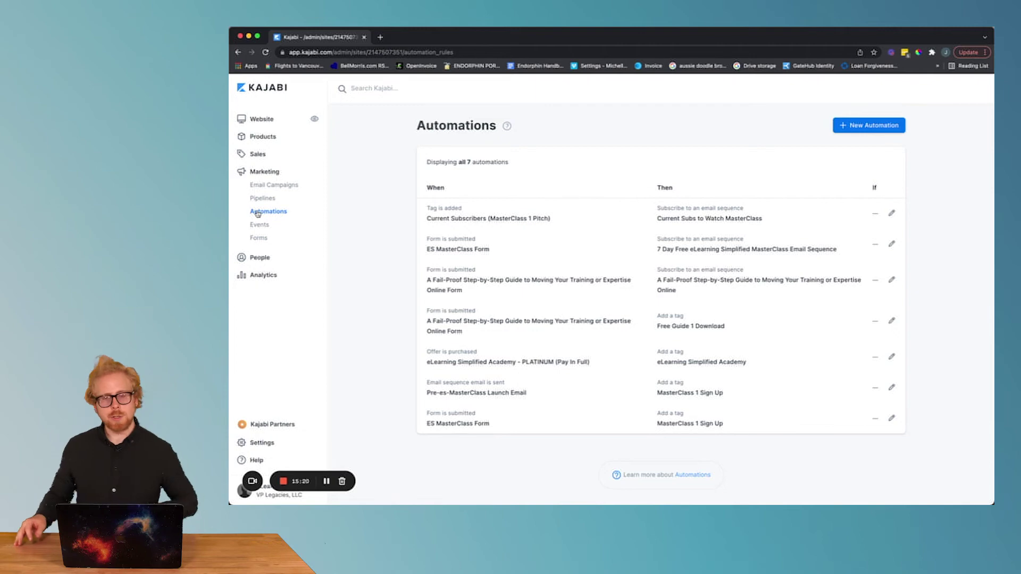
{"action": "left_click", "coordinate": [259, 237]}
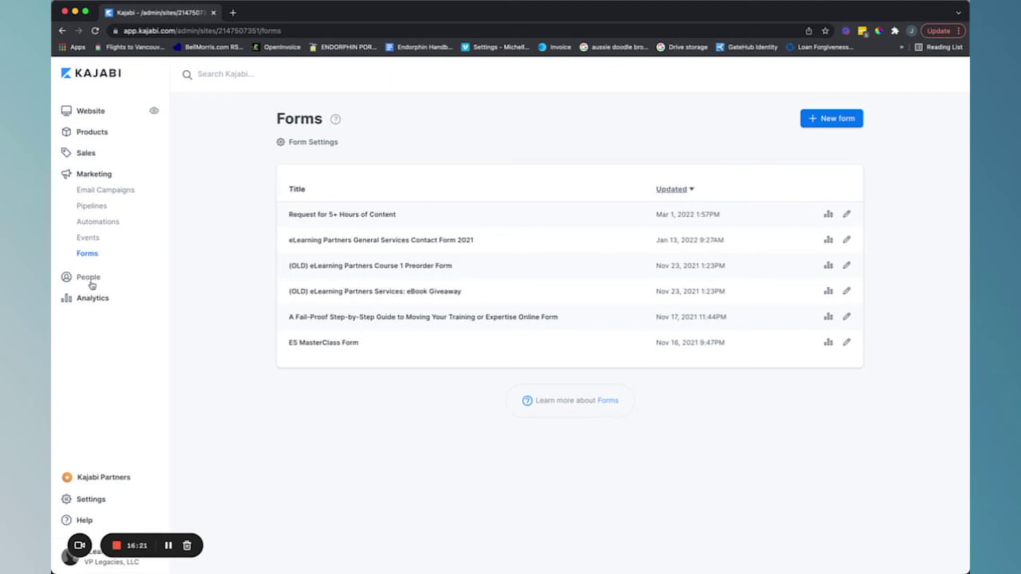
{"action": "left_click", "coordinate": [90, 276]}
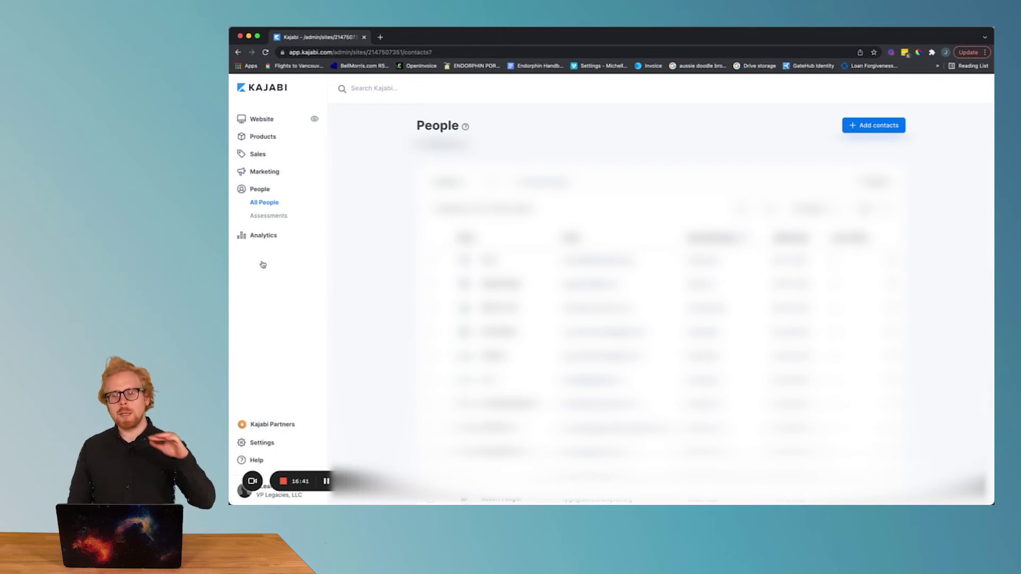
View the empty Assessments page under People in the Kajabi sidebar
{"action": "left_click", "coordinate": [274, 217]}
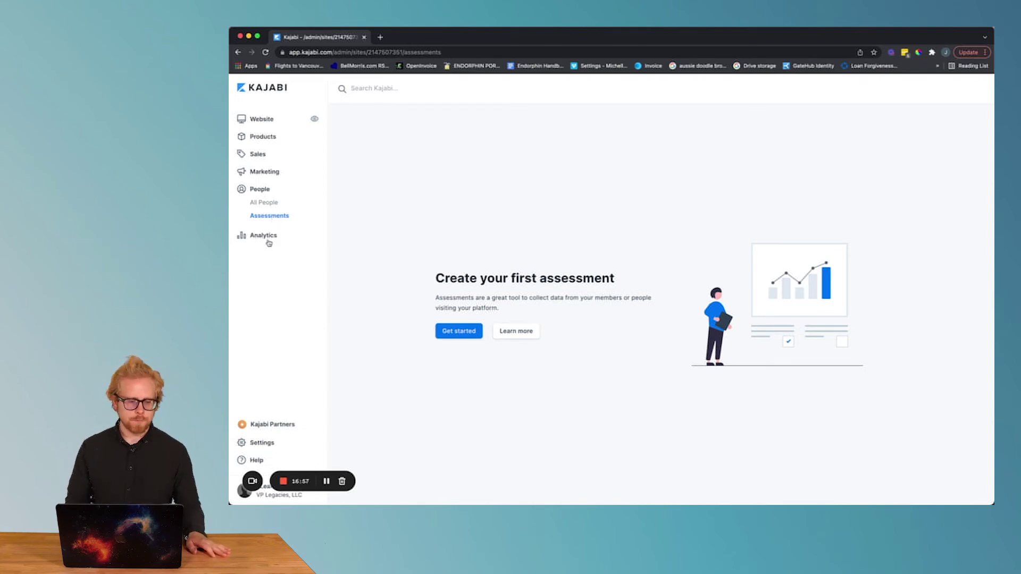
Go to the Analytics reports page
{"action": "left_click", "coordinate": [268, 240]}
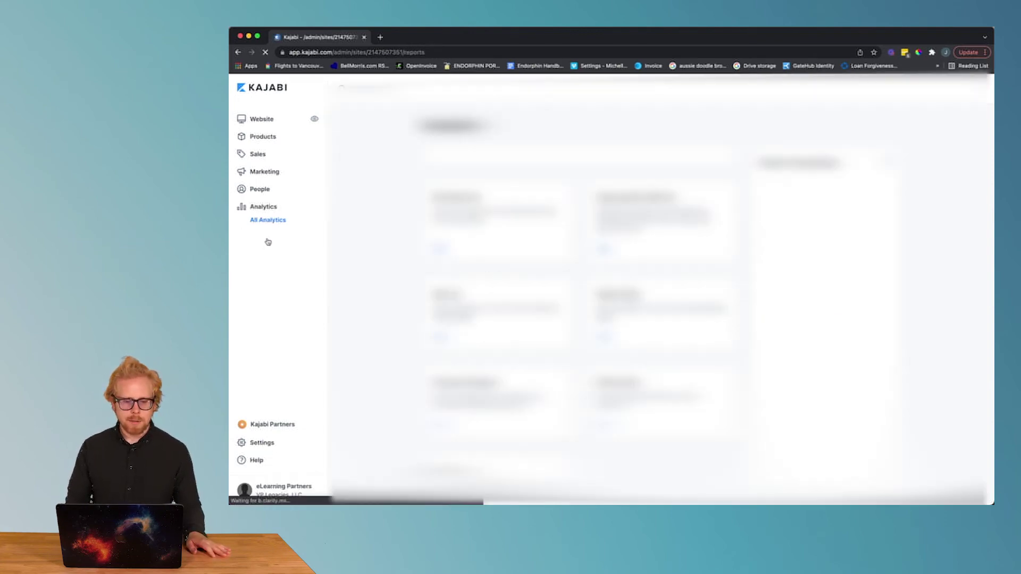